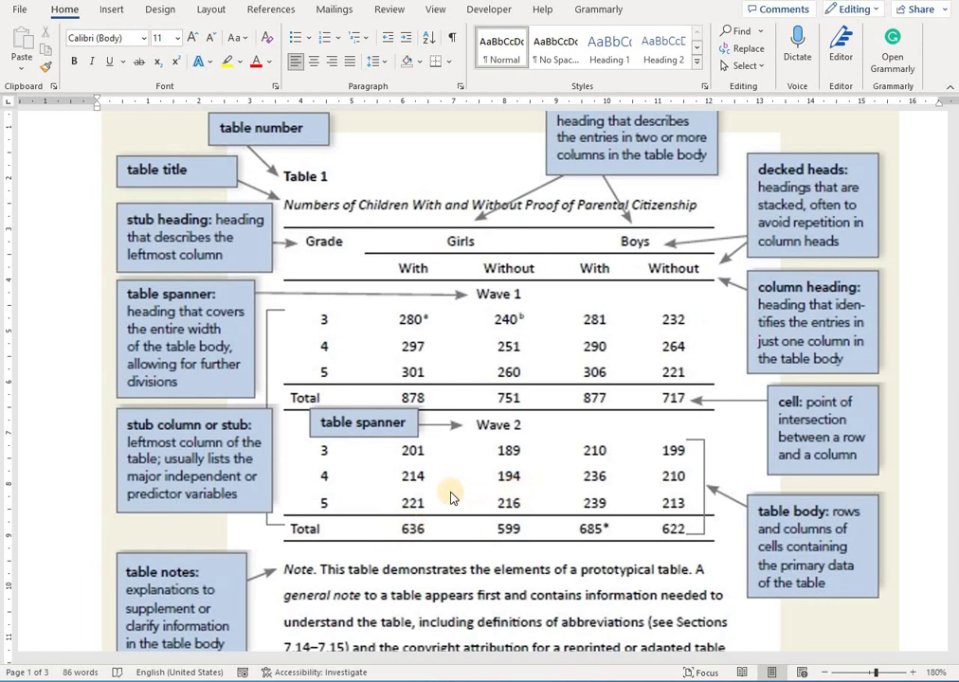
- Scroll past the sample tables to the blue Occupational Variables table on page 2
scroll(451, 497, "up", 2)
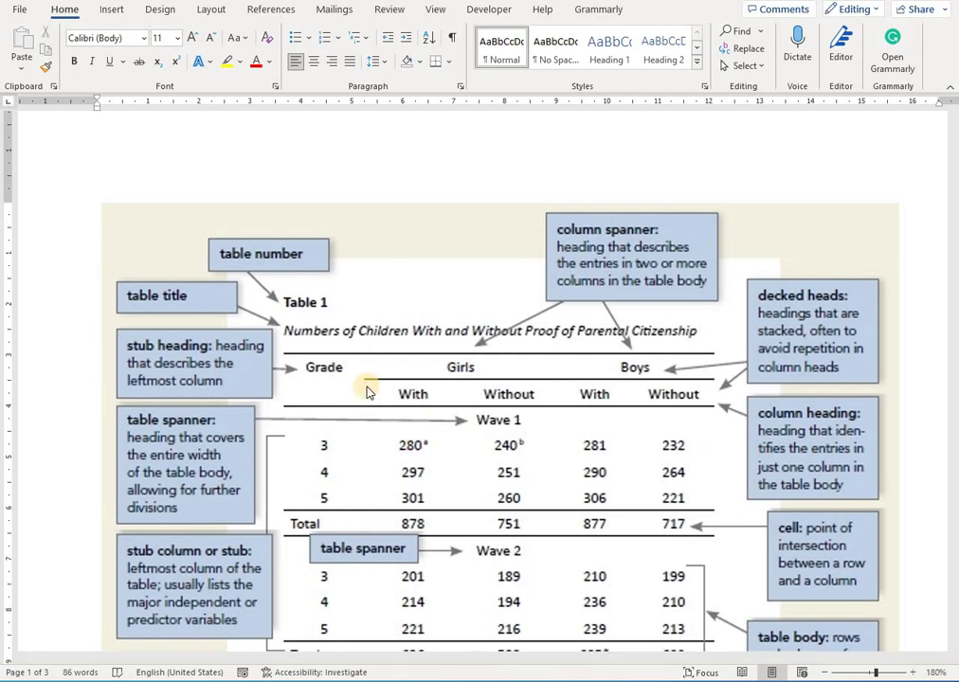
scroll(368, 391, "down", 2)
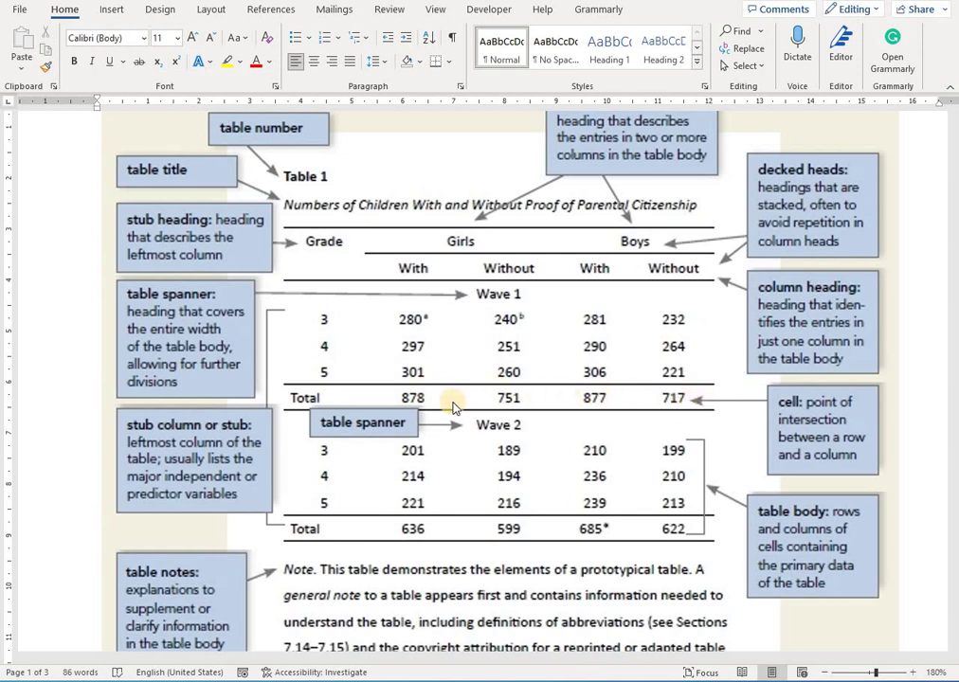
scroll(452, 392, "down", 3)
scroll(452, 392, "down", 2)
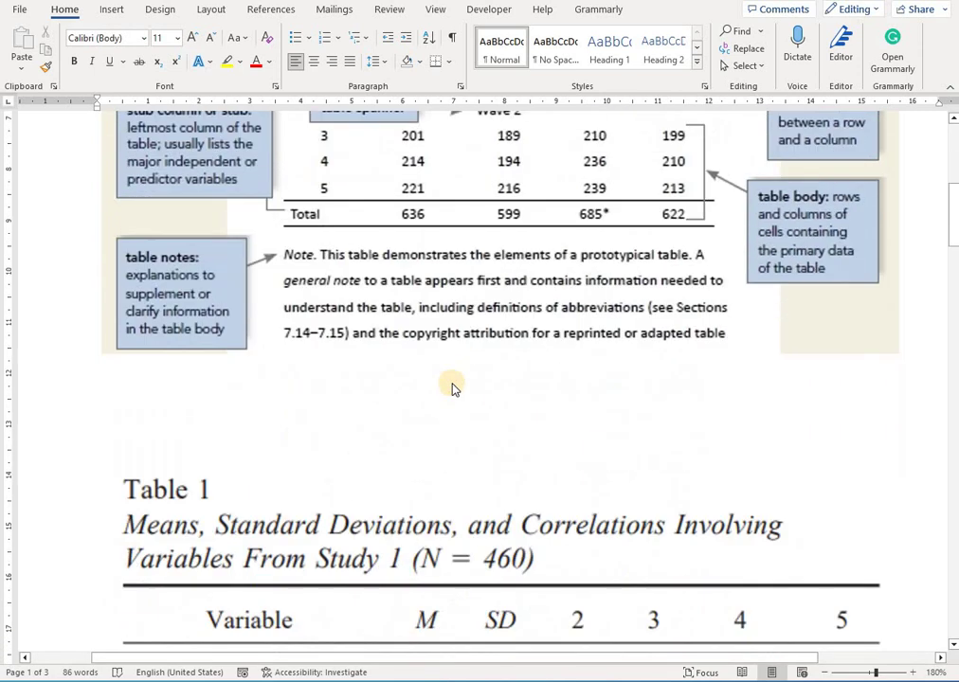
scroll(452, 390, "down", 5)
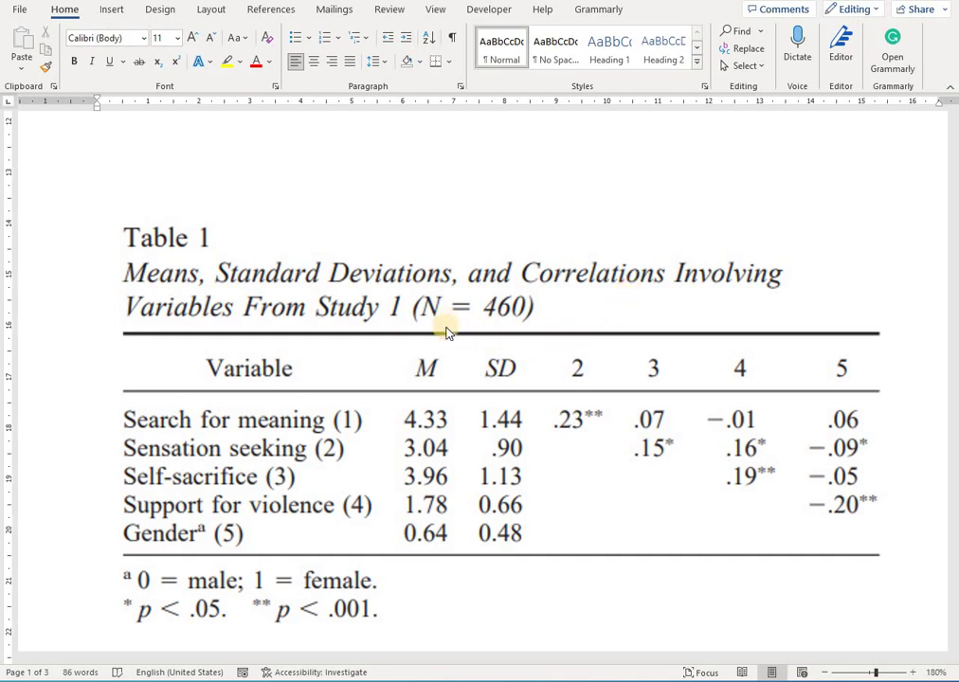
scroll(369, 313, "down", 2)
scroll(369, 322, "down", 10)
scroll(368, 322, "down", 3)
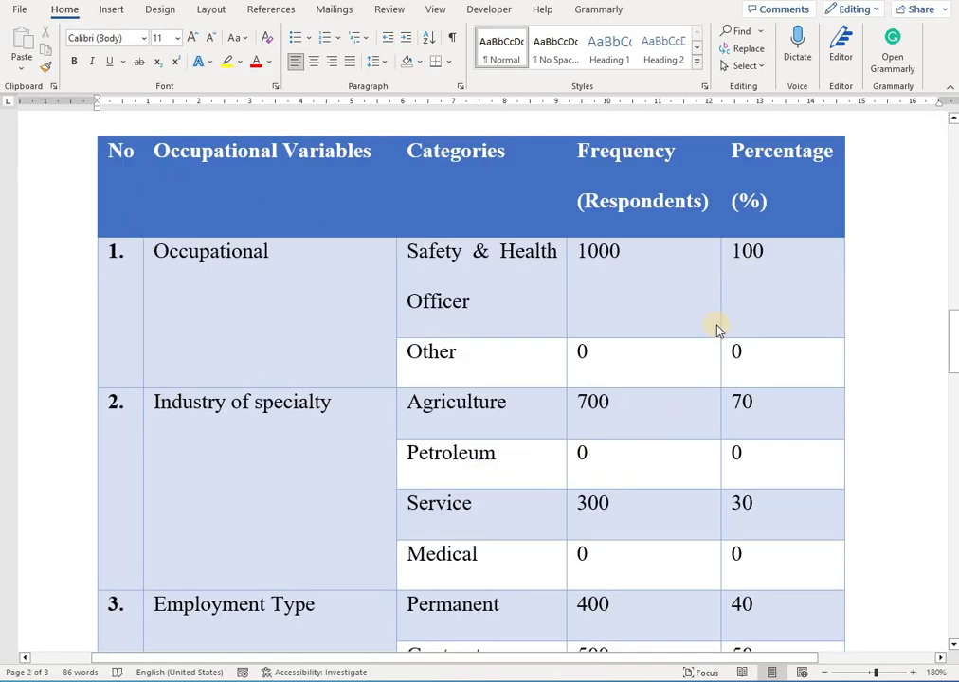
scroll(349, 284, "down", 6)
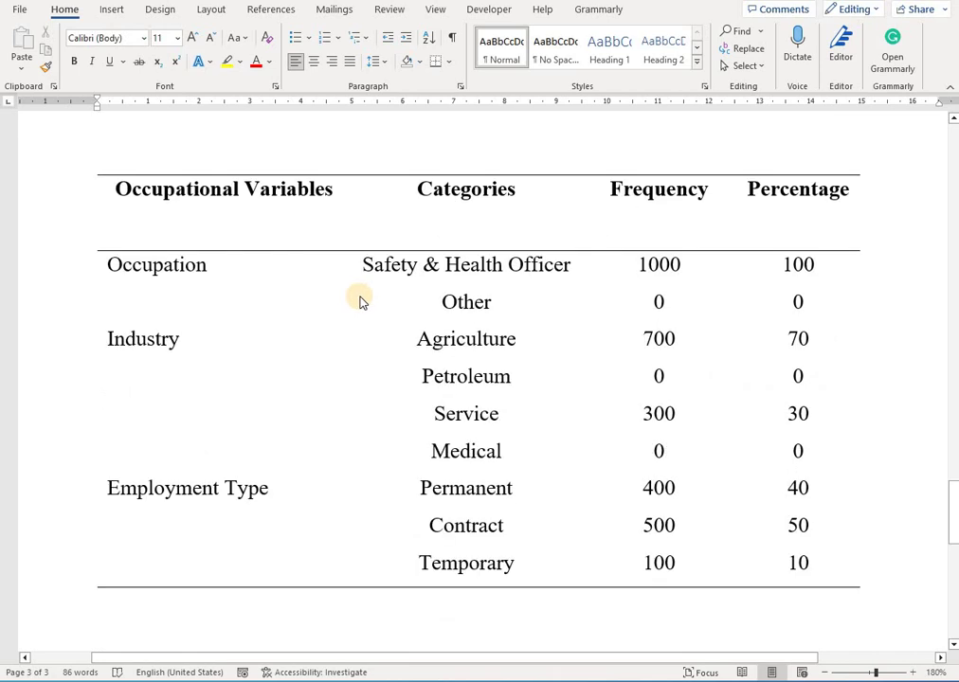
scroll(360, 301, "up", 4)
scroll(360, 302, "up", 4)
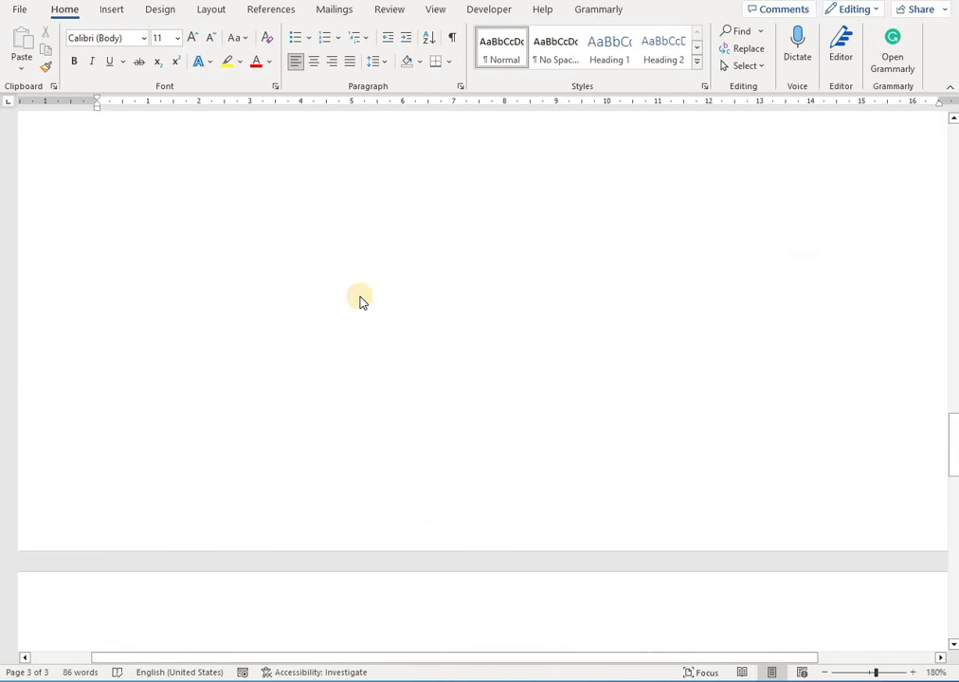
scroll(360, 301, "up", 4)
scroll(360, 301, "up", 4)
scroll(360, 301, "up", 1)
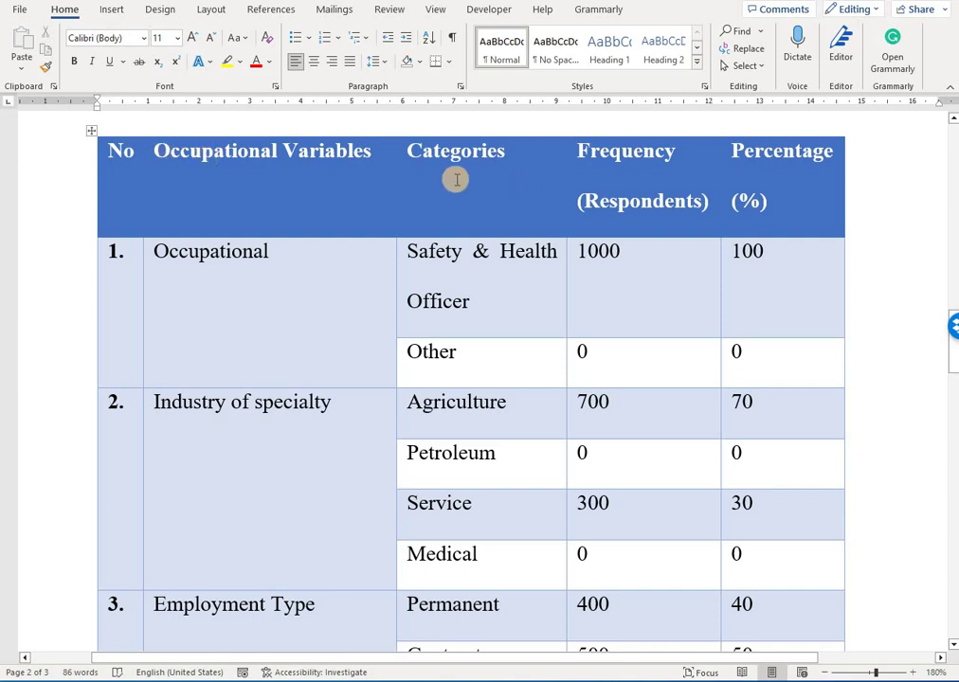
- Select the entire Occupational Variables table and expand the full Table Design styles gallery
scroll(439, 192, "up", 1)
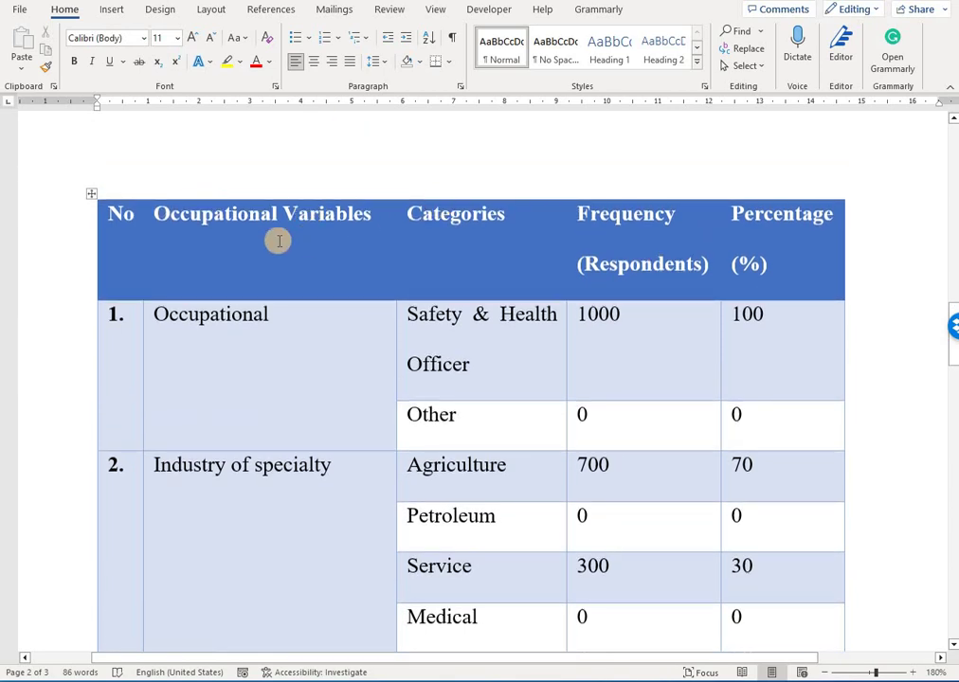
left_click(92, 197)
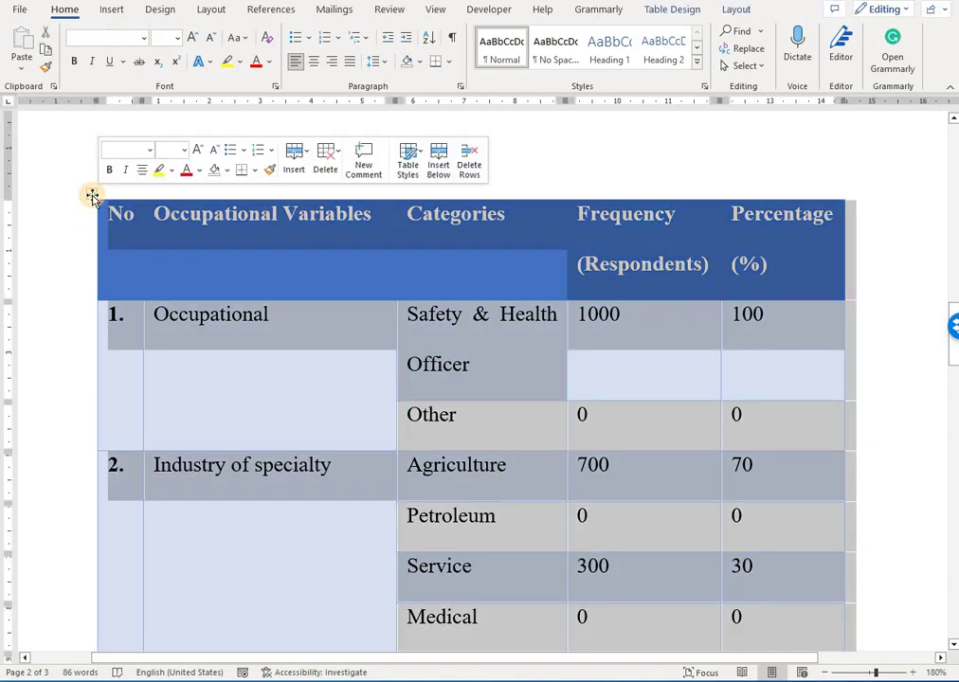
left_click(674, 11)
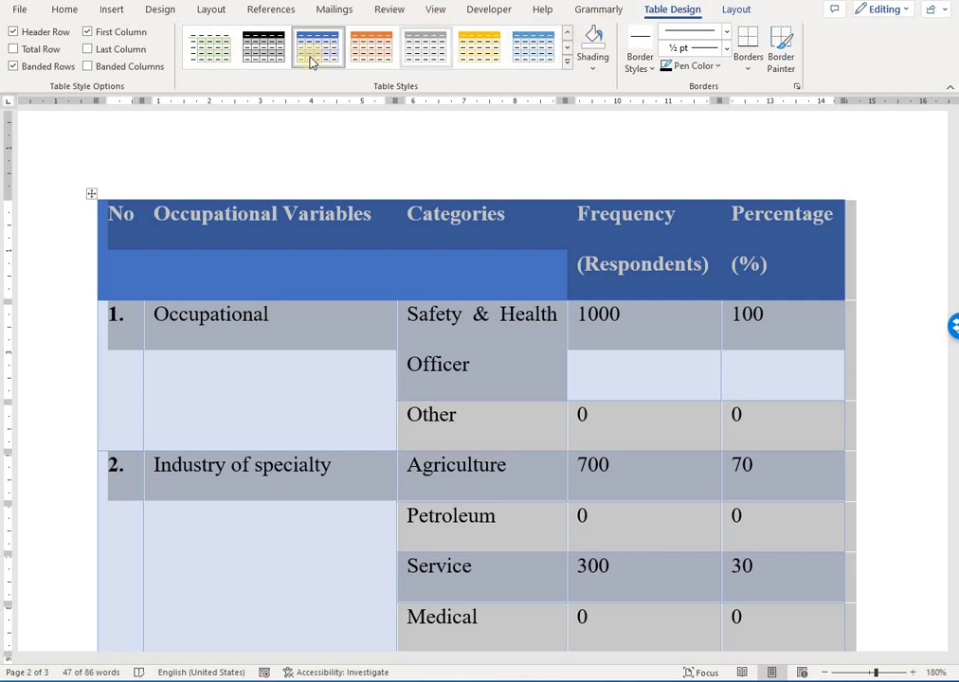
left_click(567, 33)
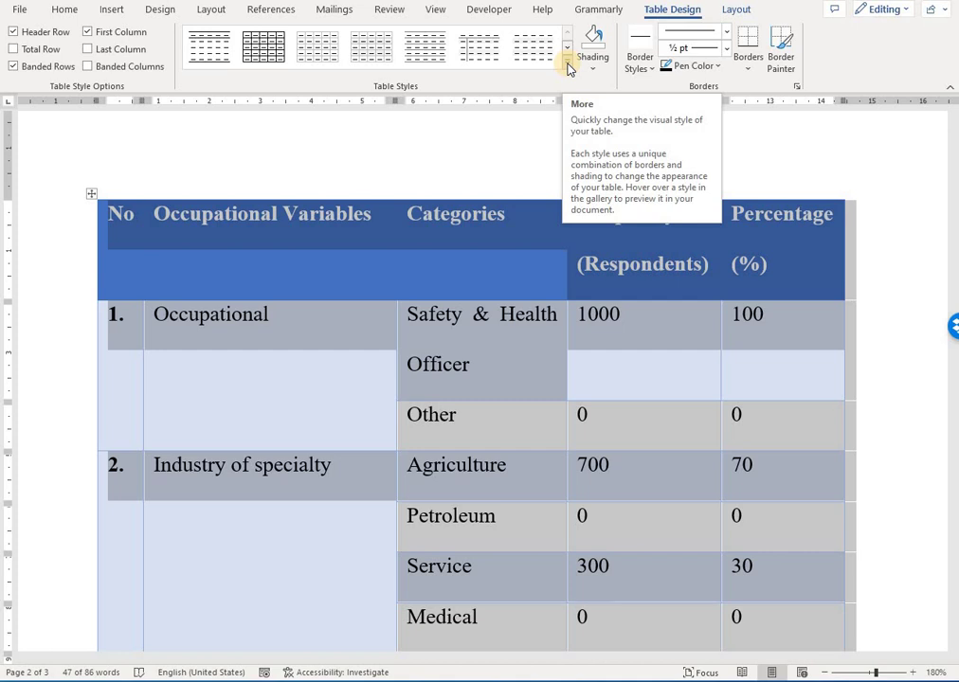
left_click(569, 68)
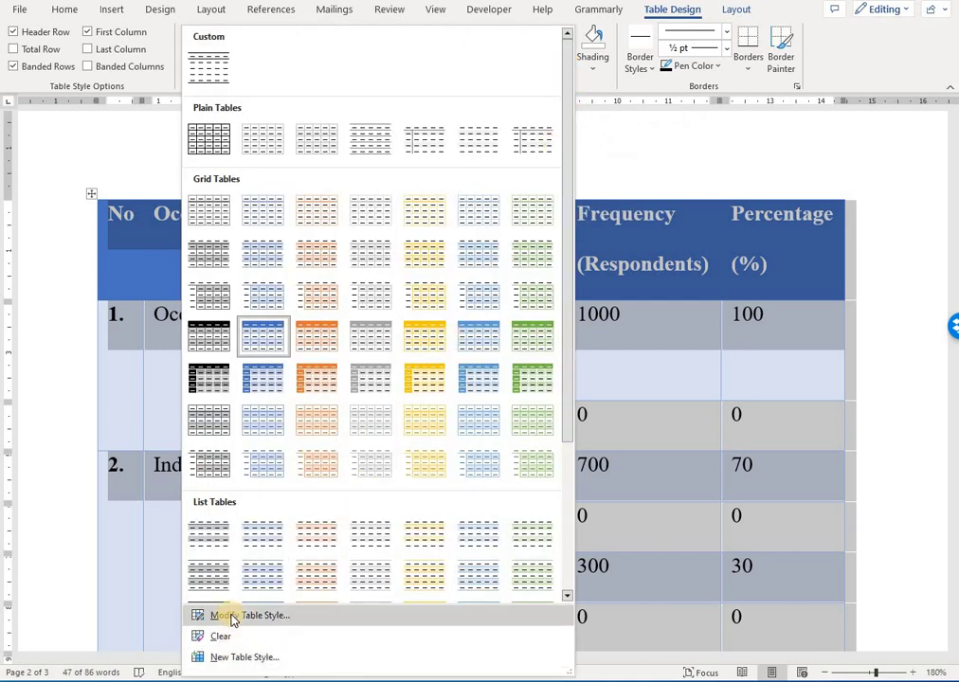
- Create a new table style named '7th APA table' with all cells aligned center
left_click(229, 663)
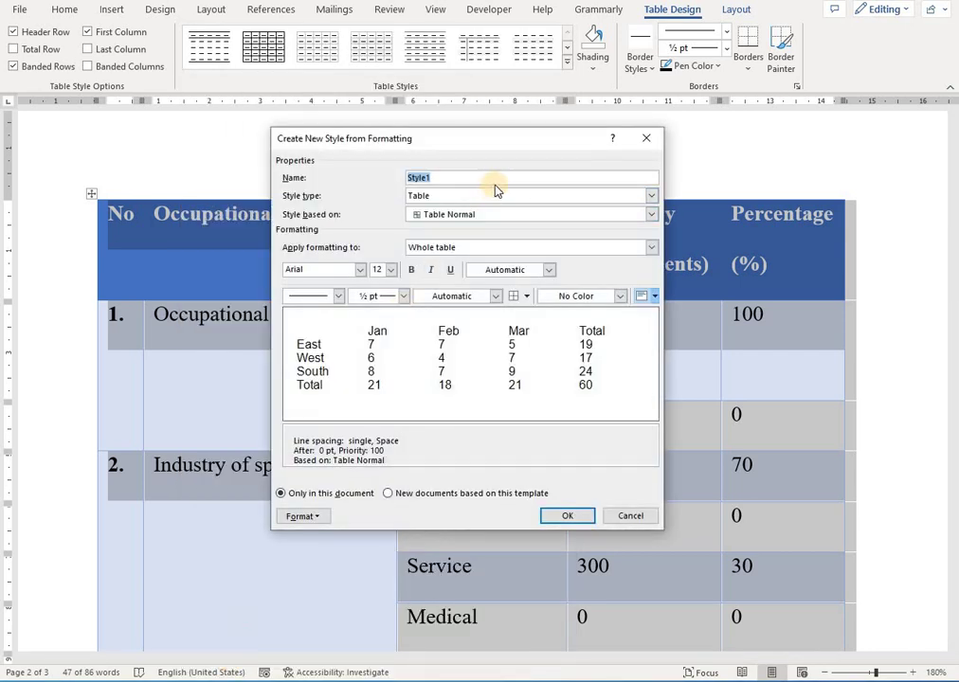
type("7th APA tab")
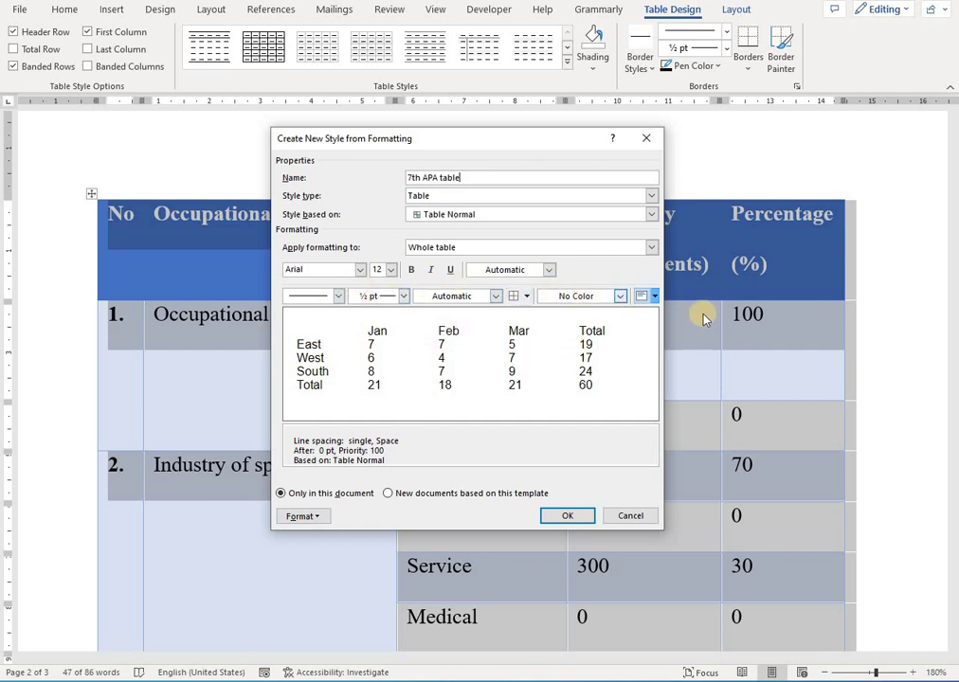
left_click(654, 295)
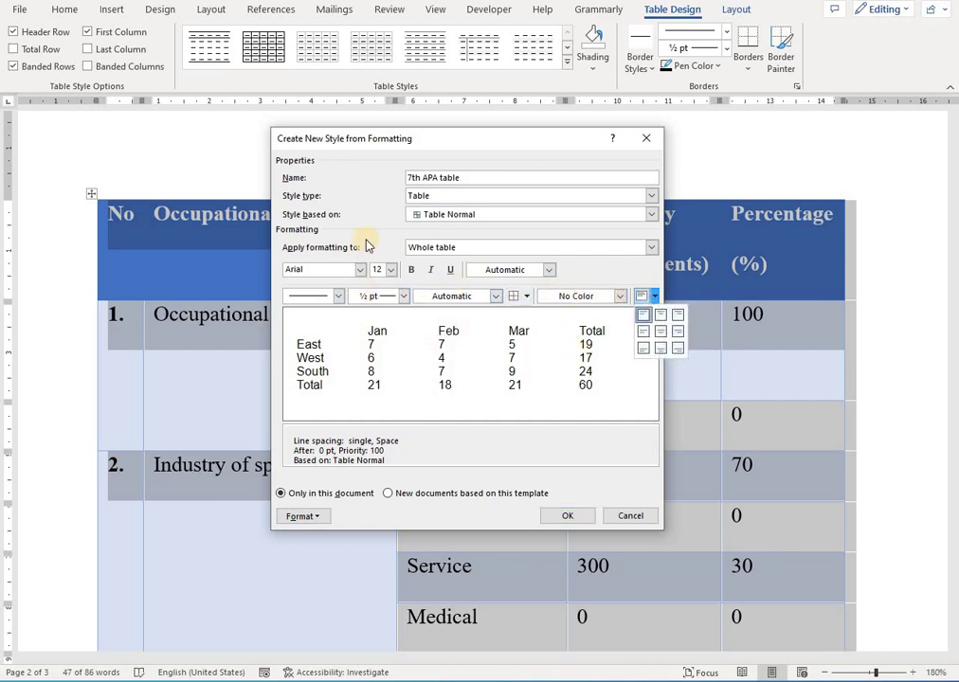
left_click(662, 333)
- Set the style's first column alignment to Align Center Left
left_click(463, 251)
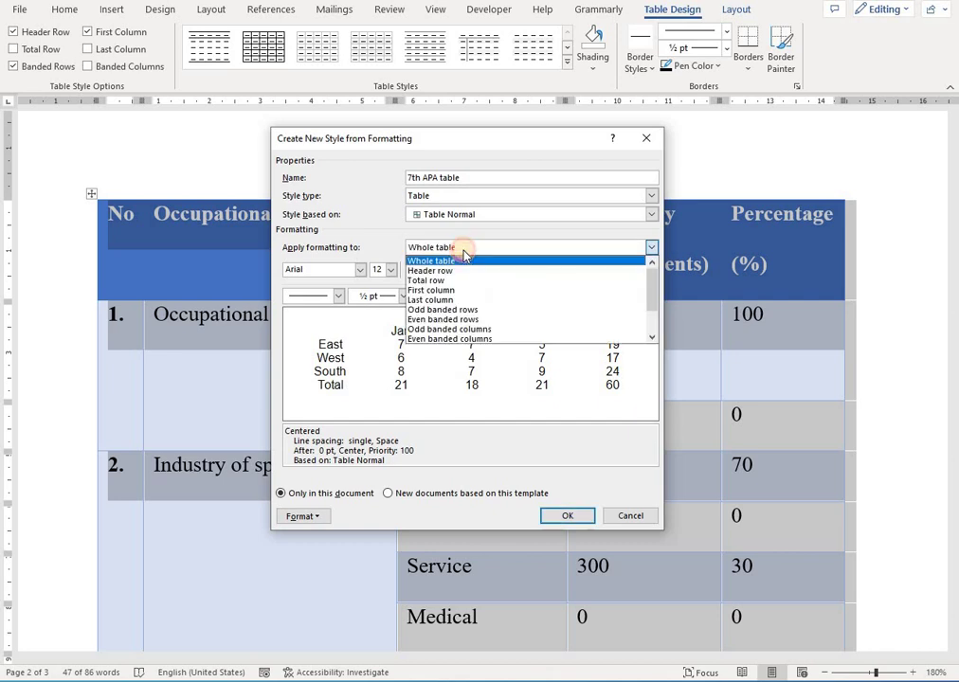
left_click(431, 290)
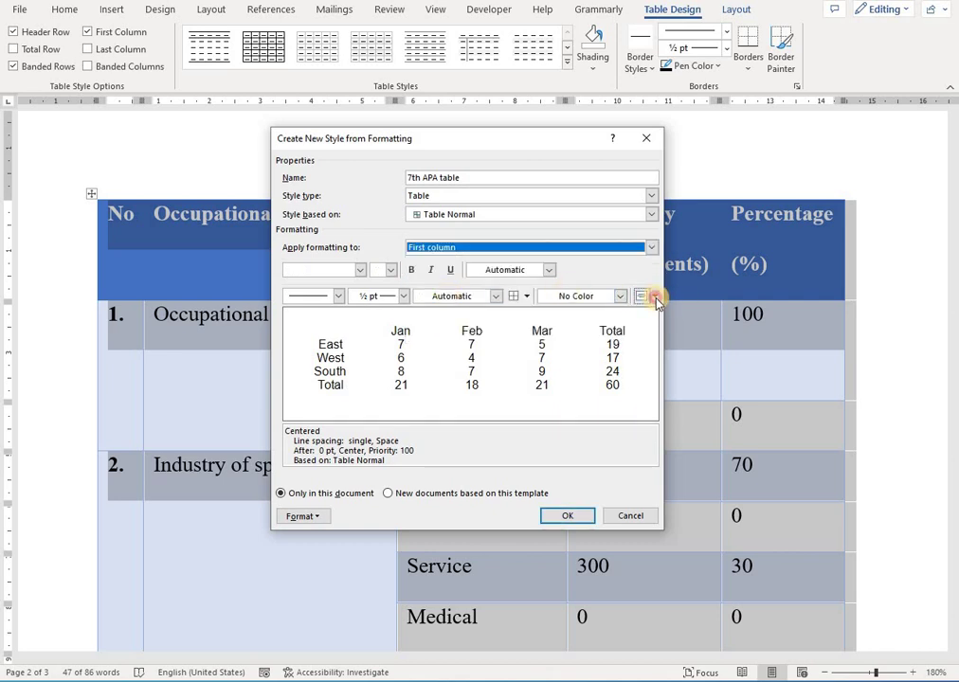
left_click(654, 296)
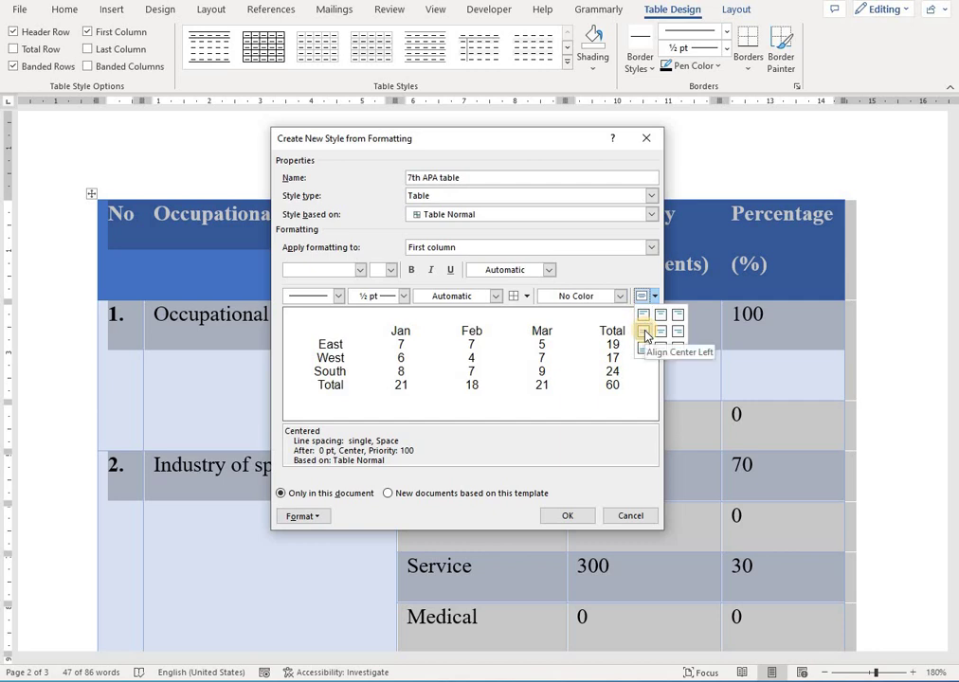
left_click(644, 332)
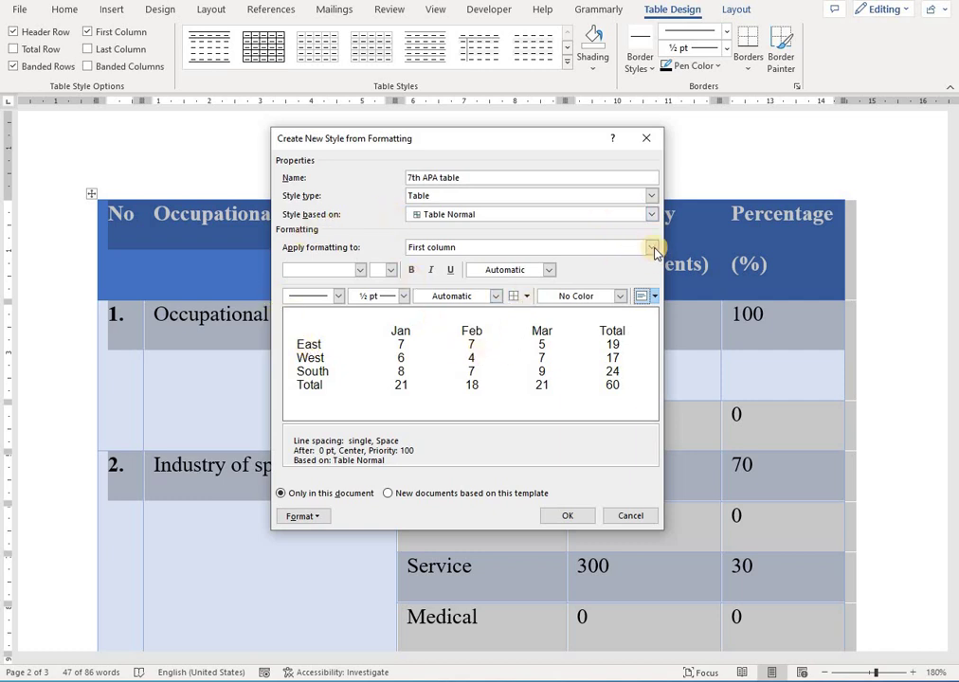
- Add a bottom border rule to the style's header row
left_click(652, 247)
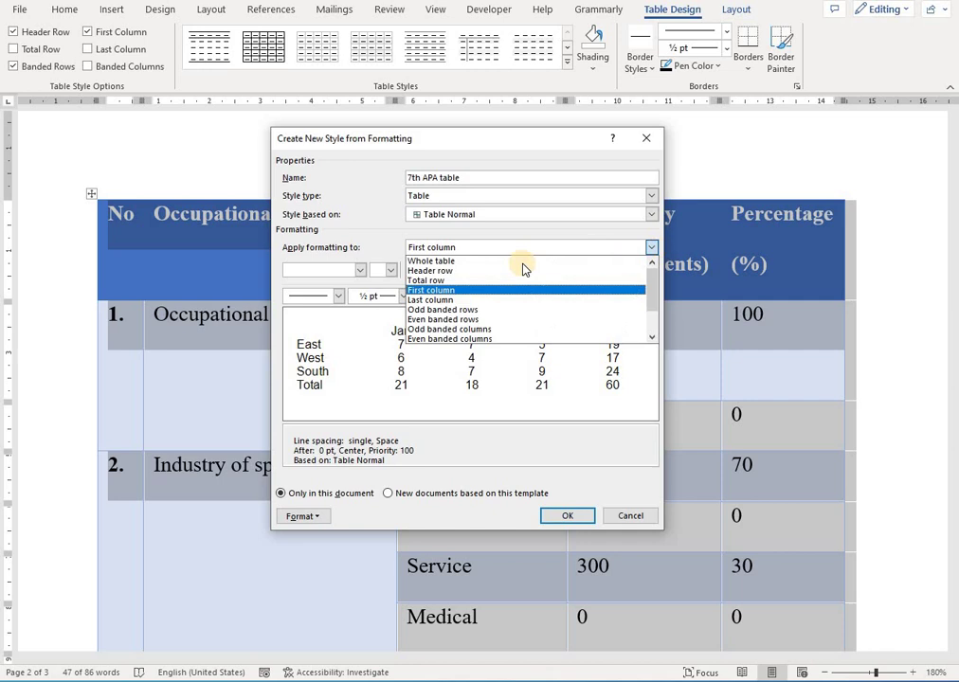
left_click(457, 272)
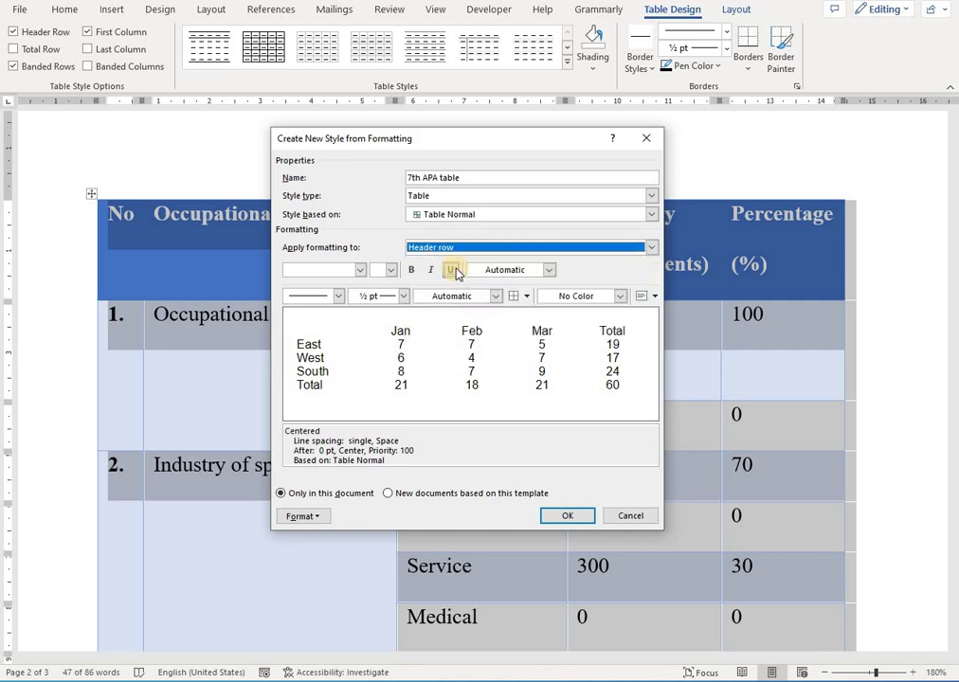
left_click(527, 299)
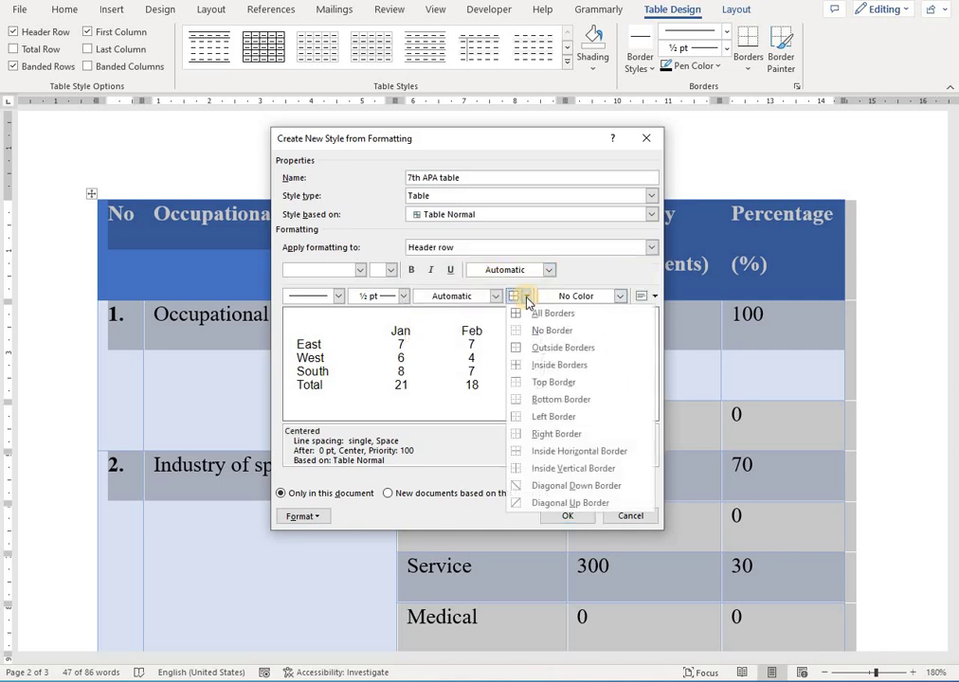
left_click(528, 399)
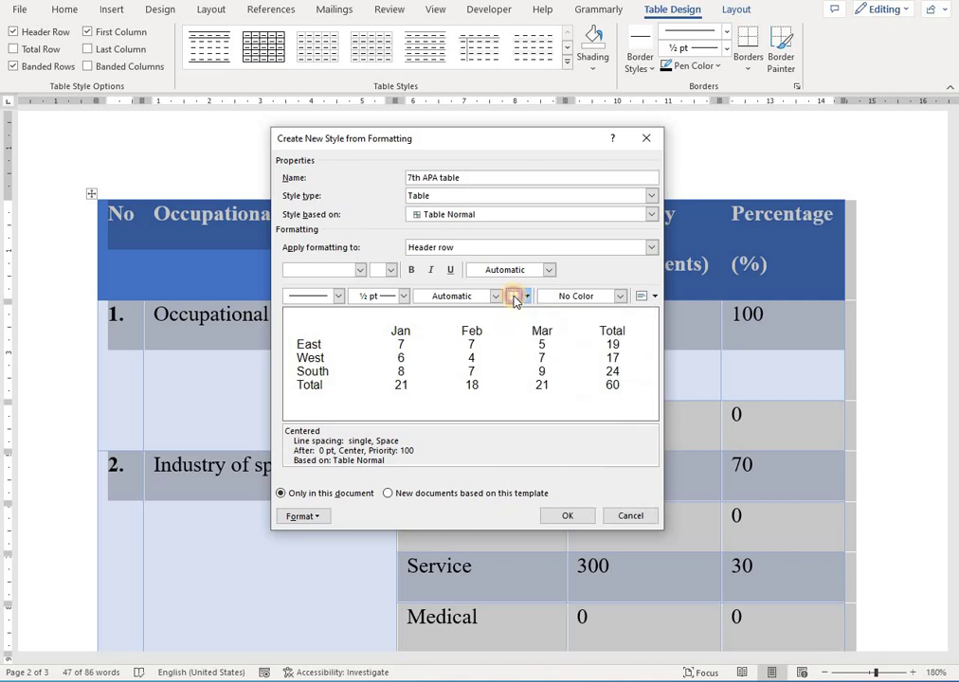
left_click(578, 247)
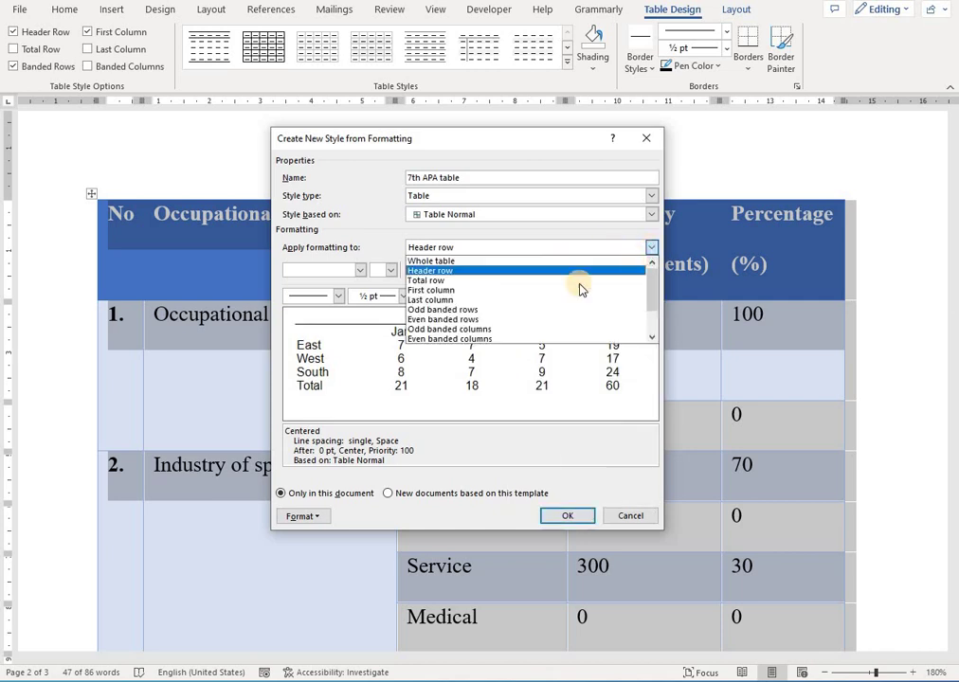
left_click(368, 221)
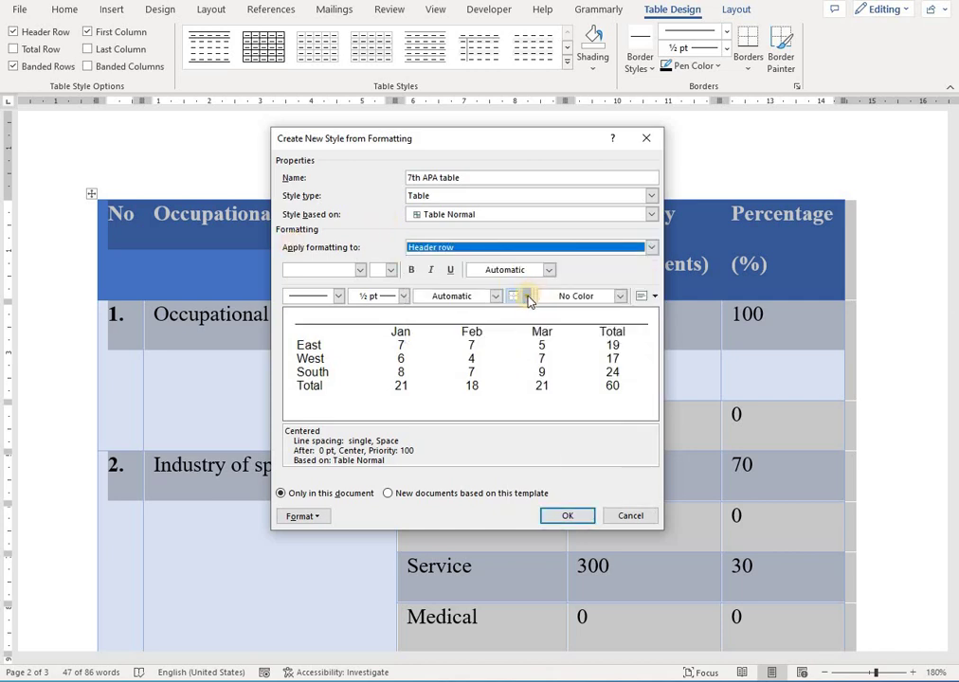
left_click(528, 300)
left_click(539, 399)
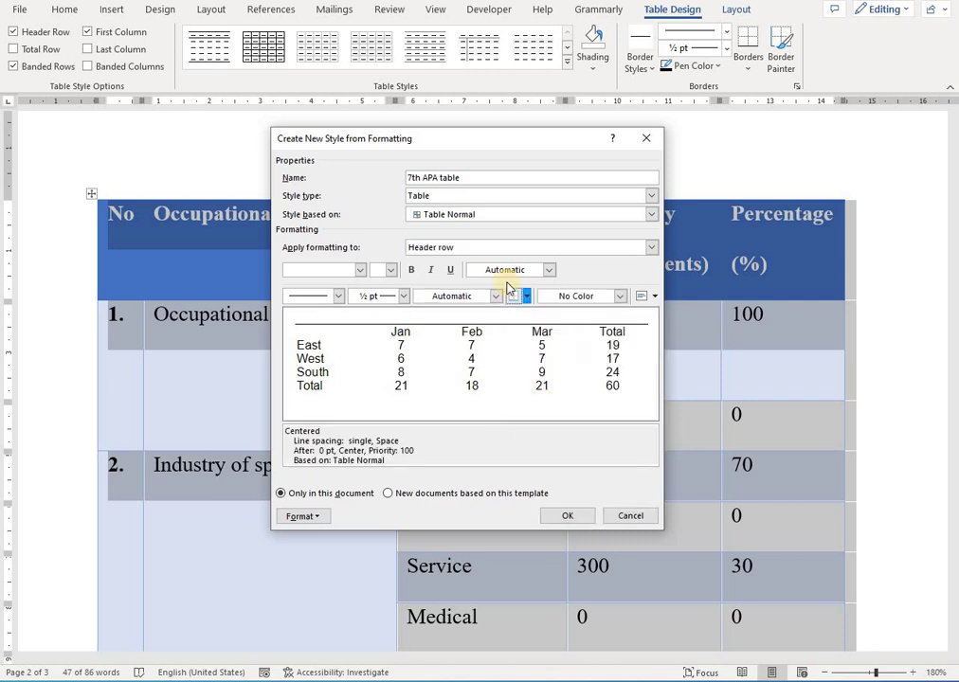
left_click(512, 300)
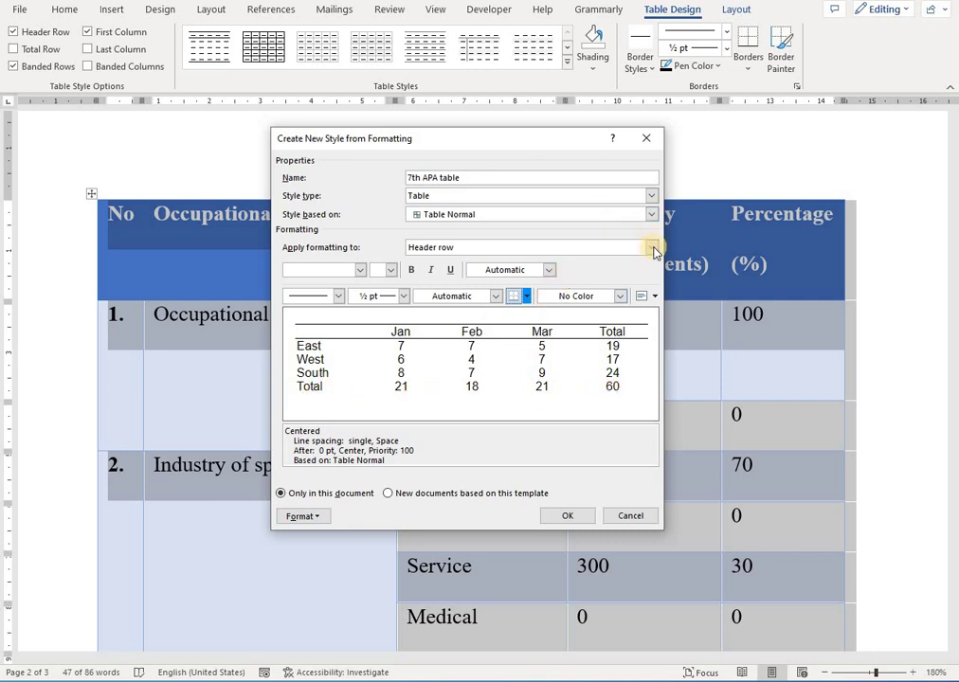
- Add top and bottom border rules to the style's whole table
left_click(653, 249)
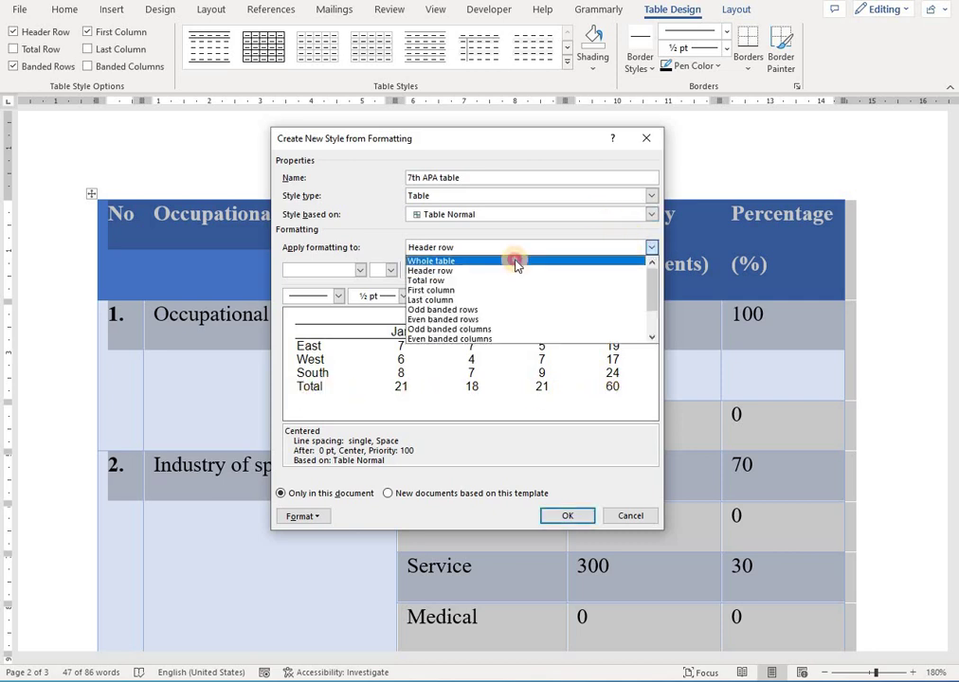
left_click(515, 261)
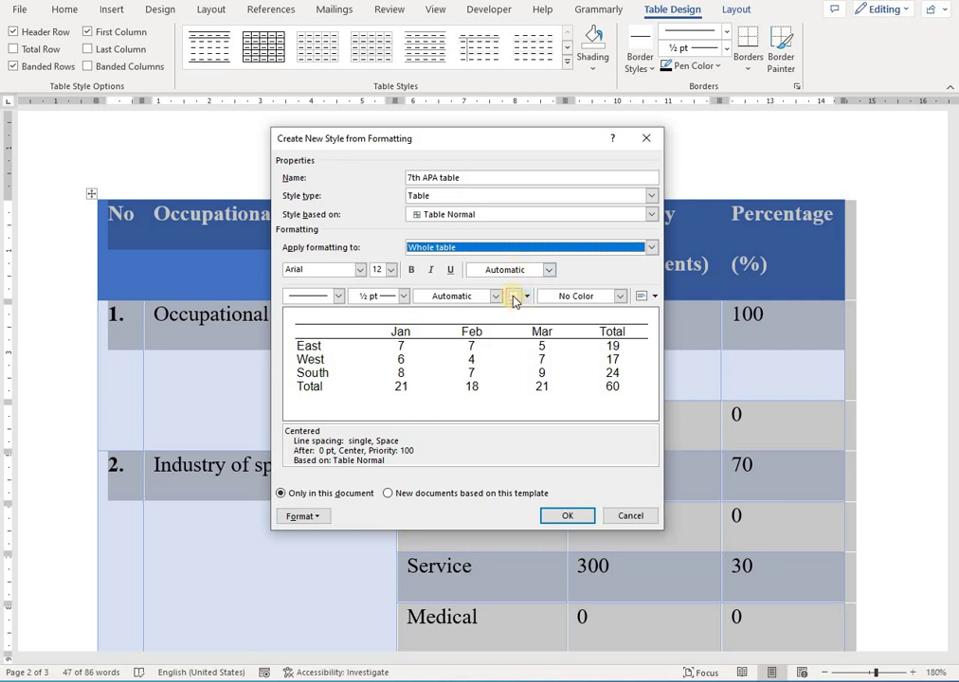
left_click(514, 297)
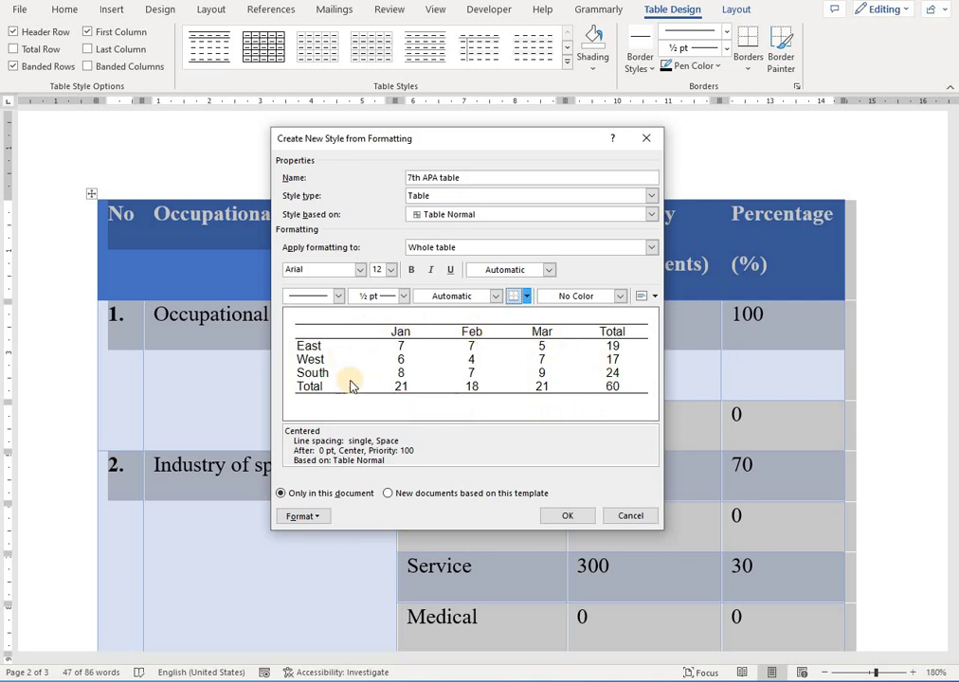
- Save '7th APA table' for new documents based on this template, leaving line style unchanged
left_click(388, 493)
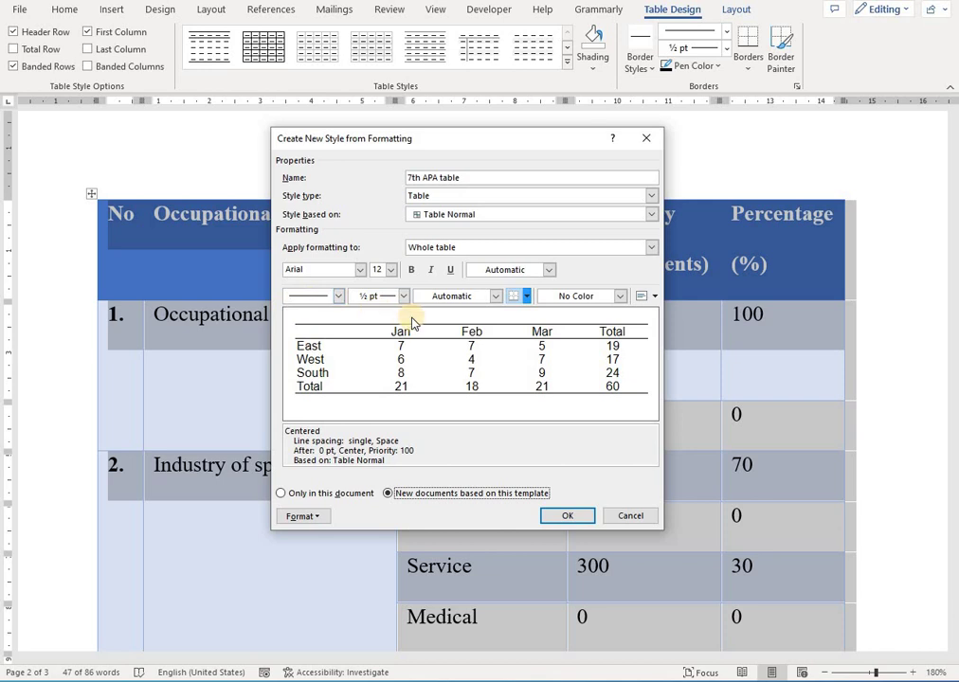
left_click(338, 296)
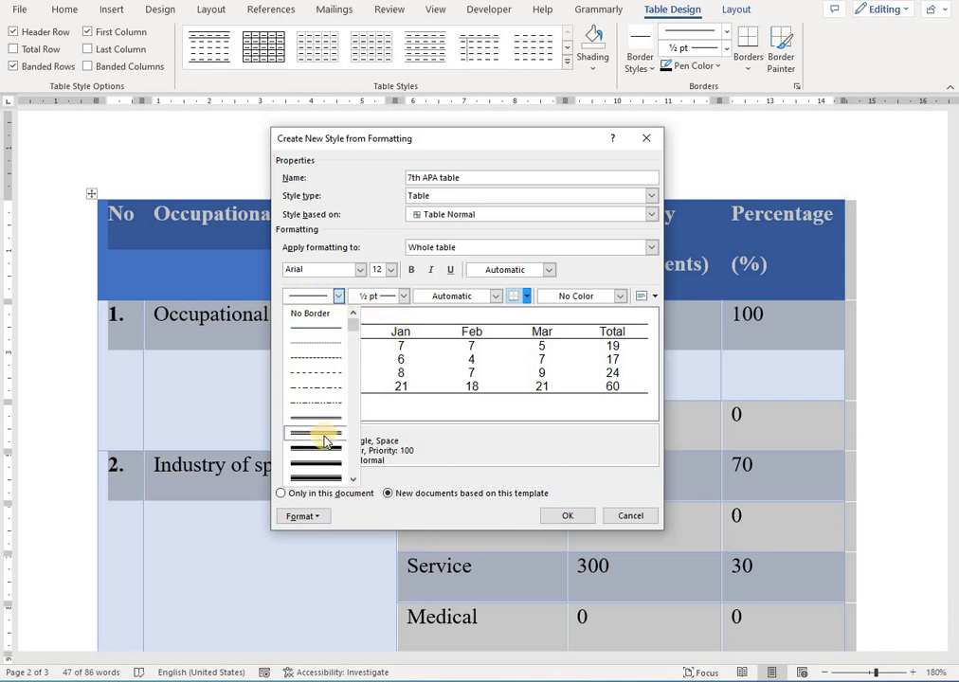
left_click(380, 245)
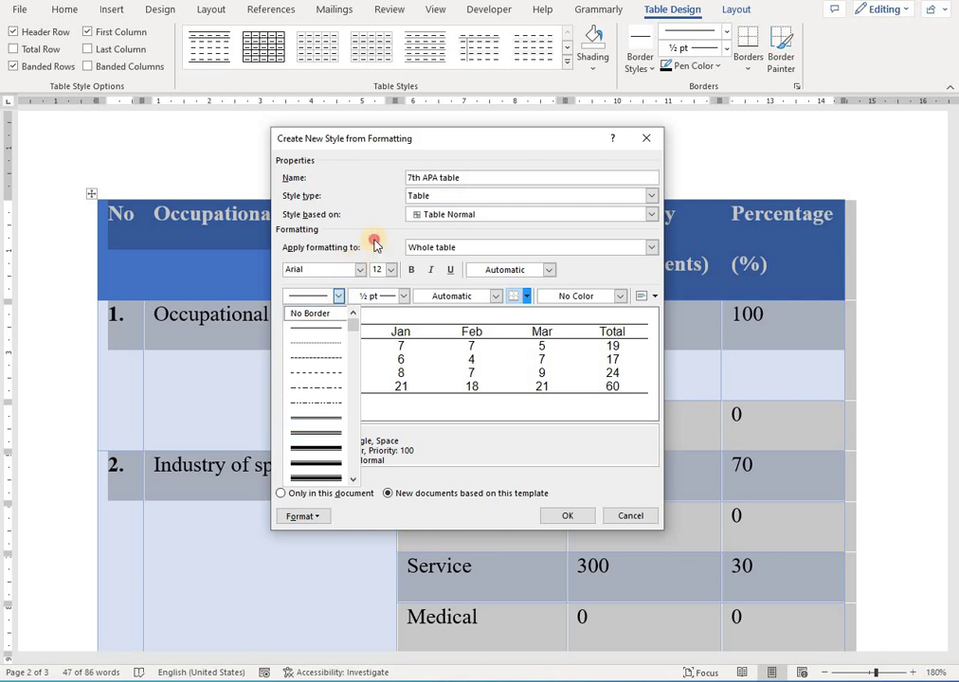
left_click(571, 516)
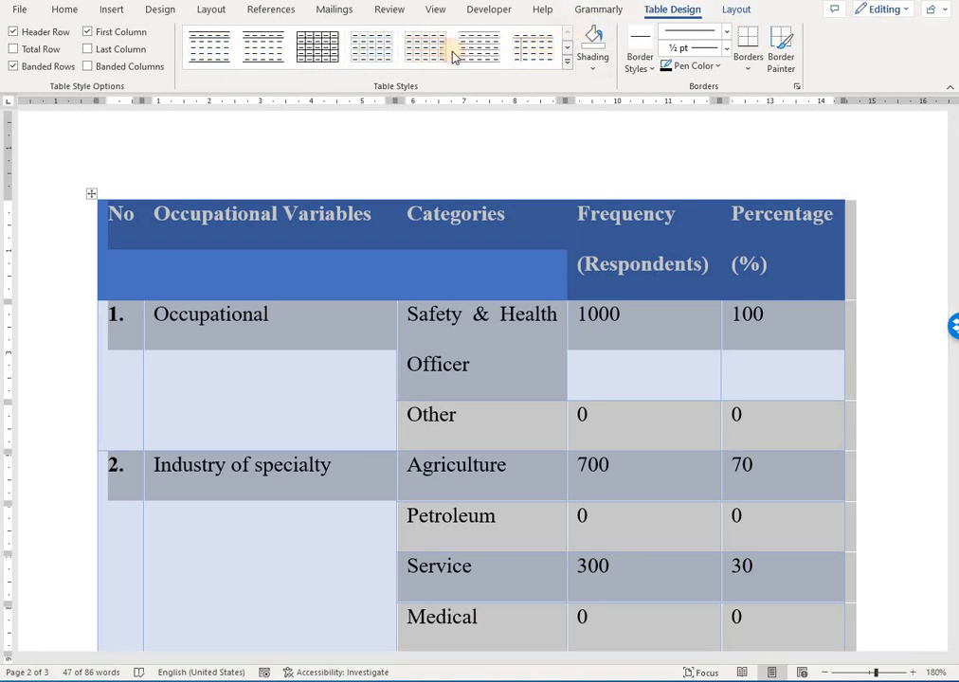
- Apply the '7th APA table' style to the Occupational Variables table
left_click(264, 57)
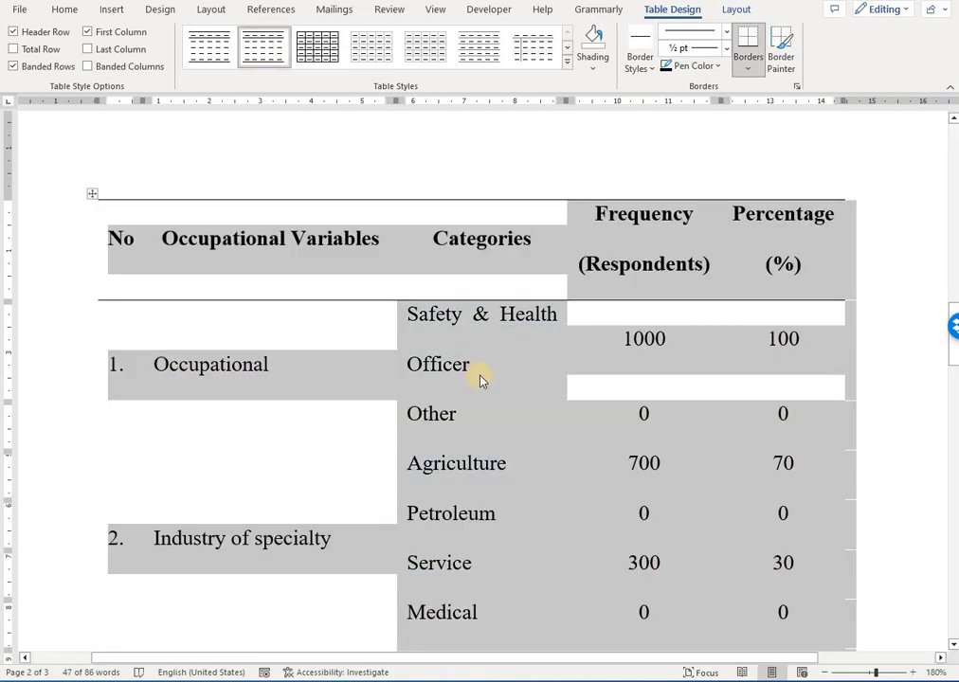
scroll(480, 370, "down", 2)
scroll(480, 369, "down", 3)
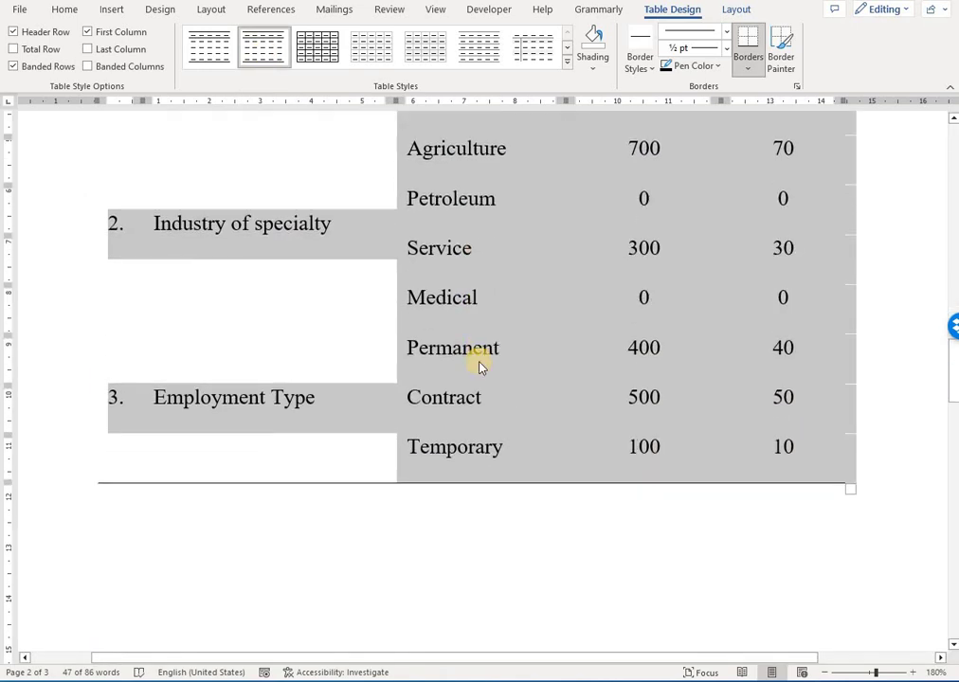
scroll(480, 366, "up", 4)
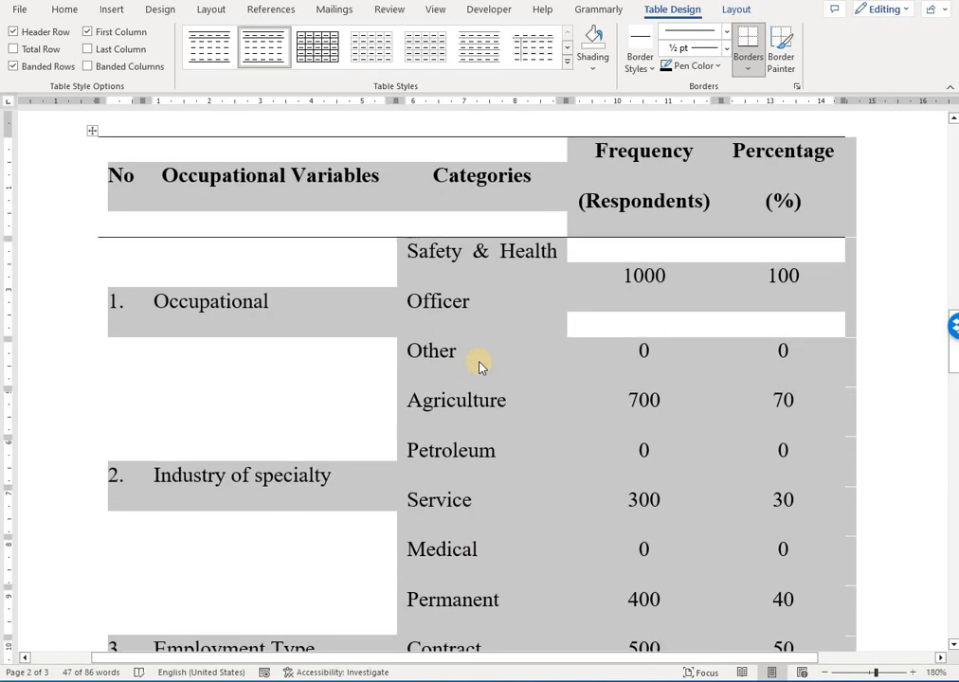
- Select the No column and bring up its Delete options
left_click(250, 261)
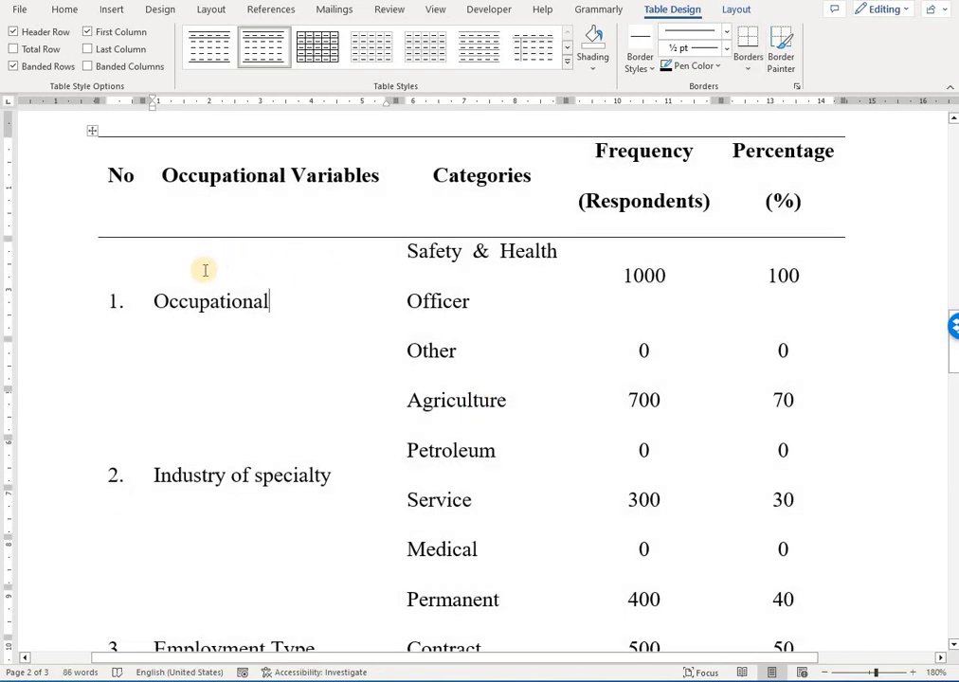
scroll(114, 258, "up", 2)
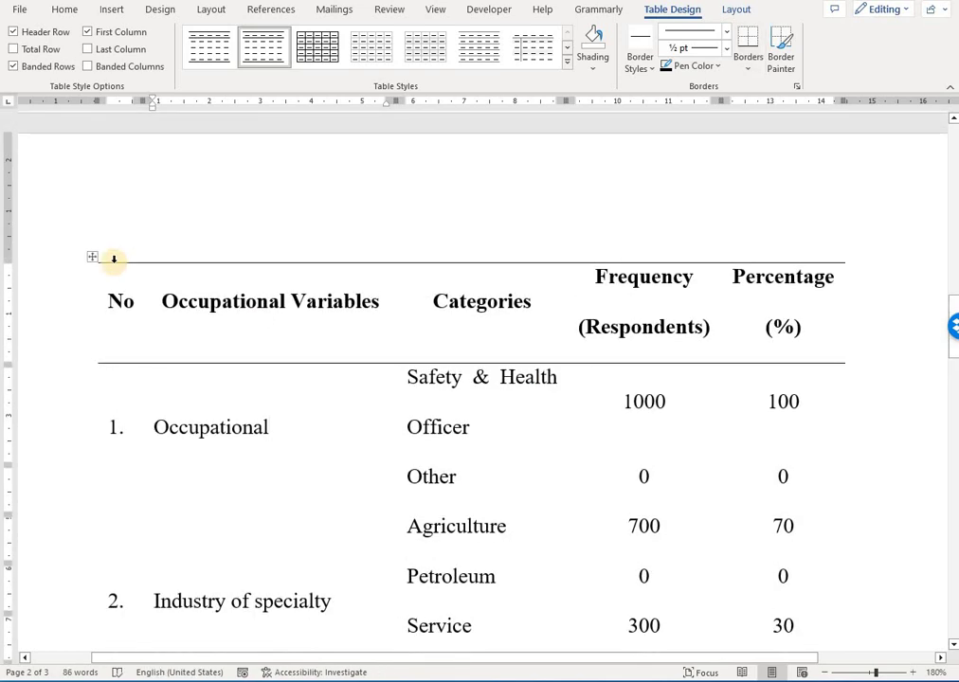
left_click(113, 258)
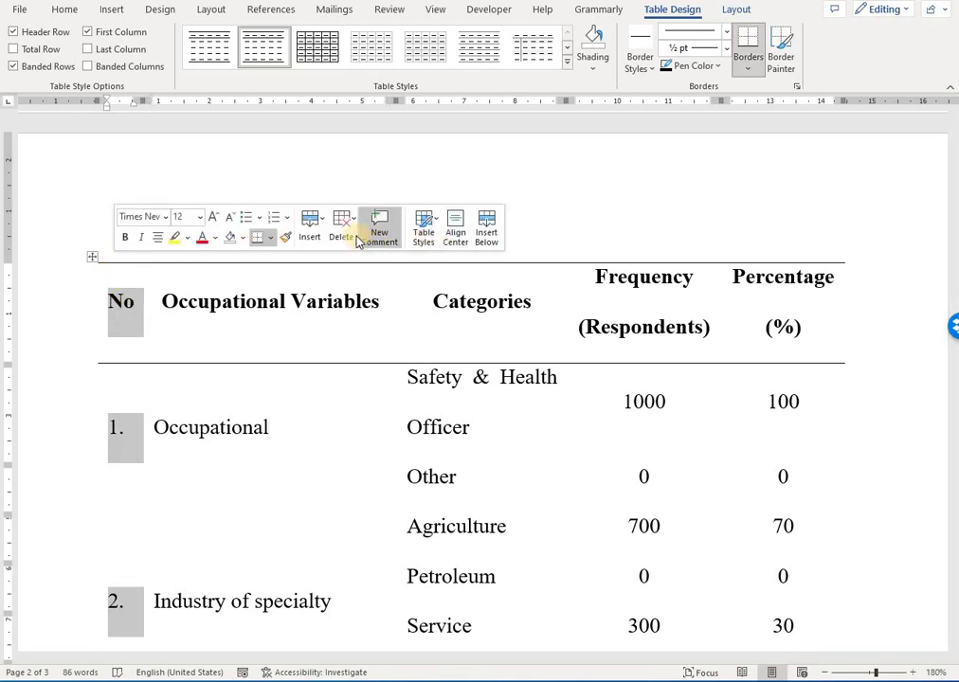
left_click(356, 239)
- Delete the No column, leaving Occupational Variables, Categories, Frequency and Percentage columns
left_click(361, 280)
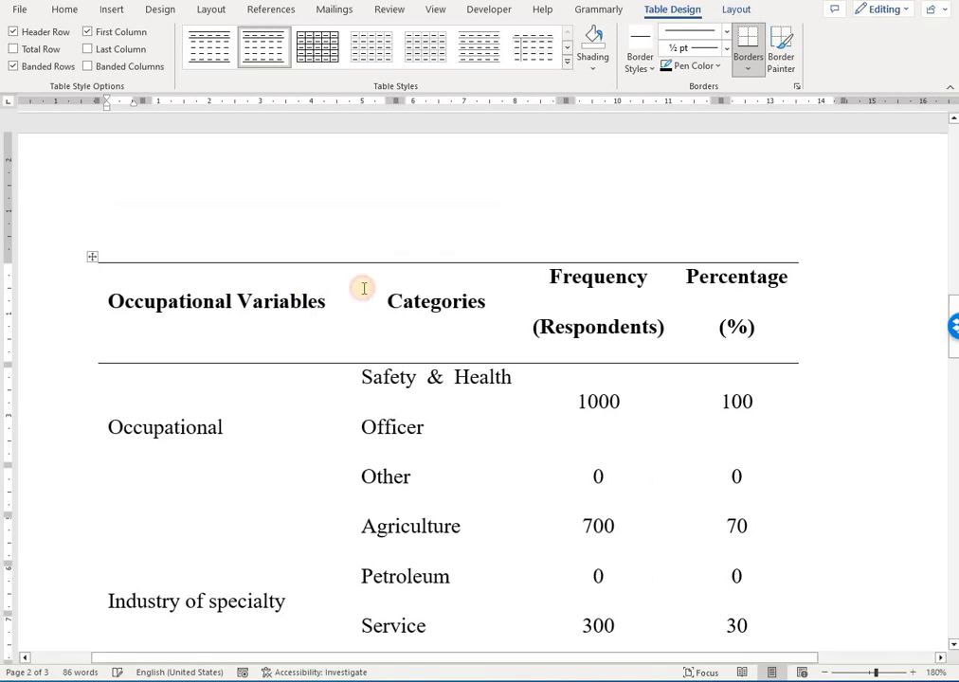
scroll(503, 211, "down", 5)
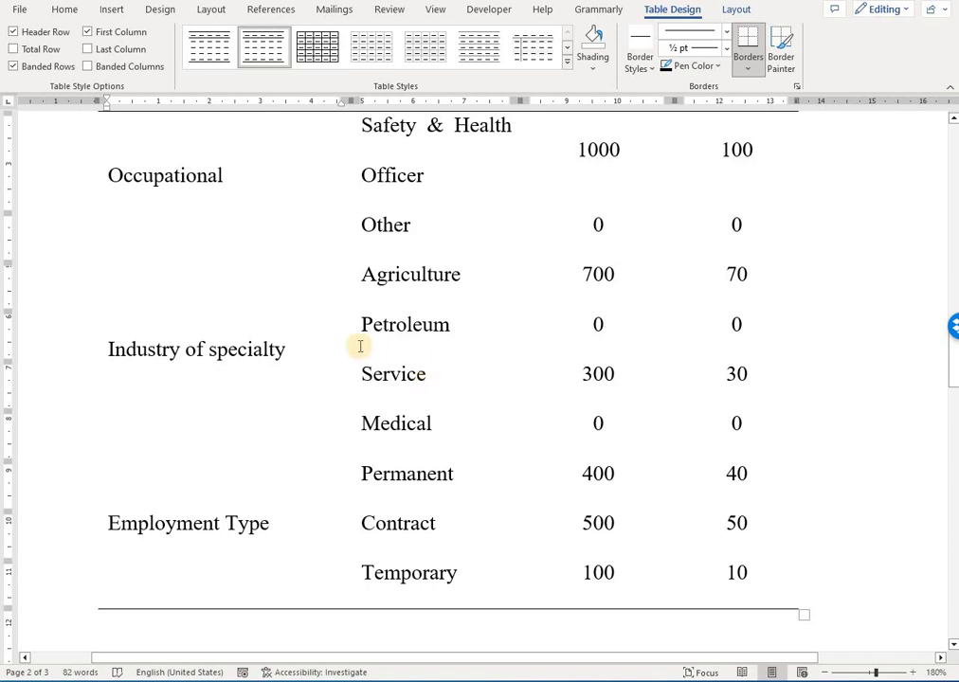
scroll(522, 416, "up", 2)
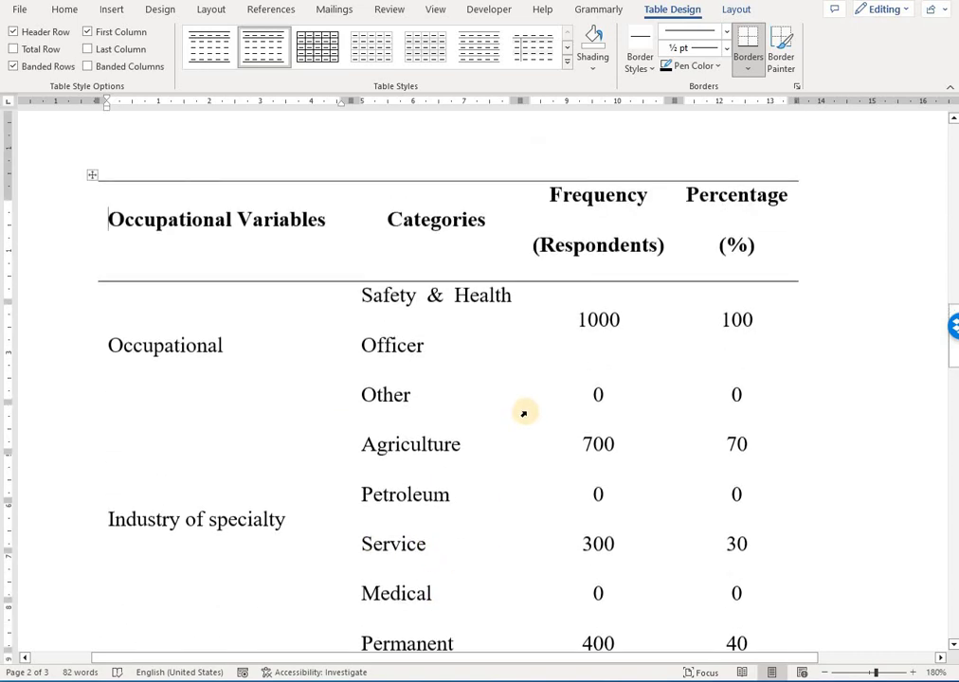
scroll(387, 325, "up", 1)
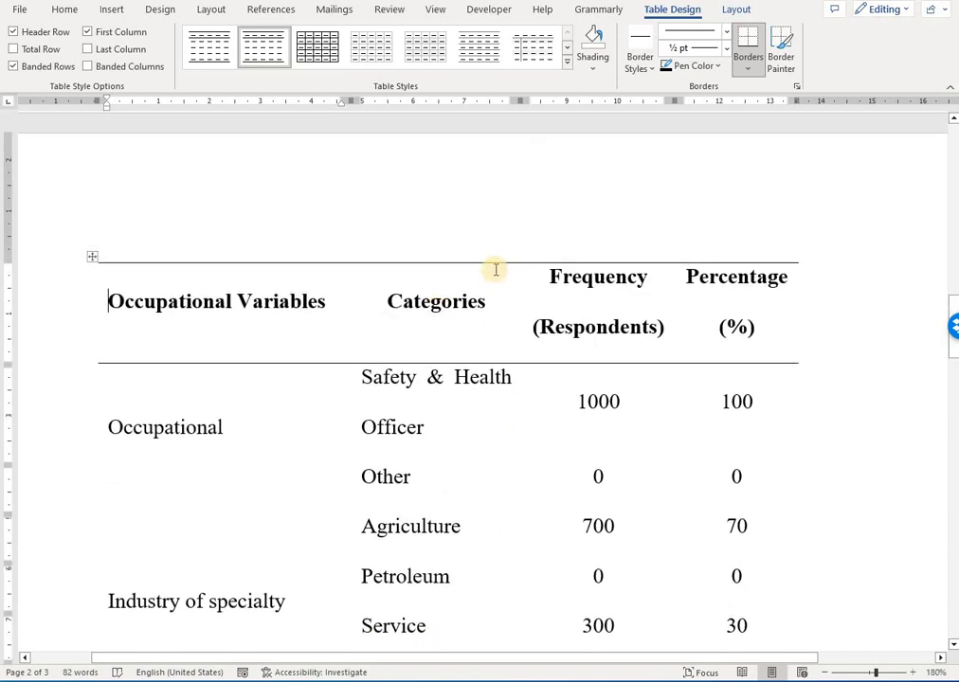